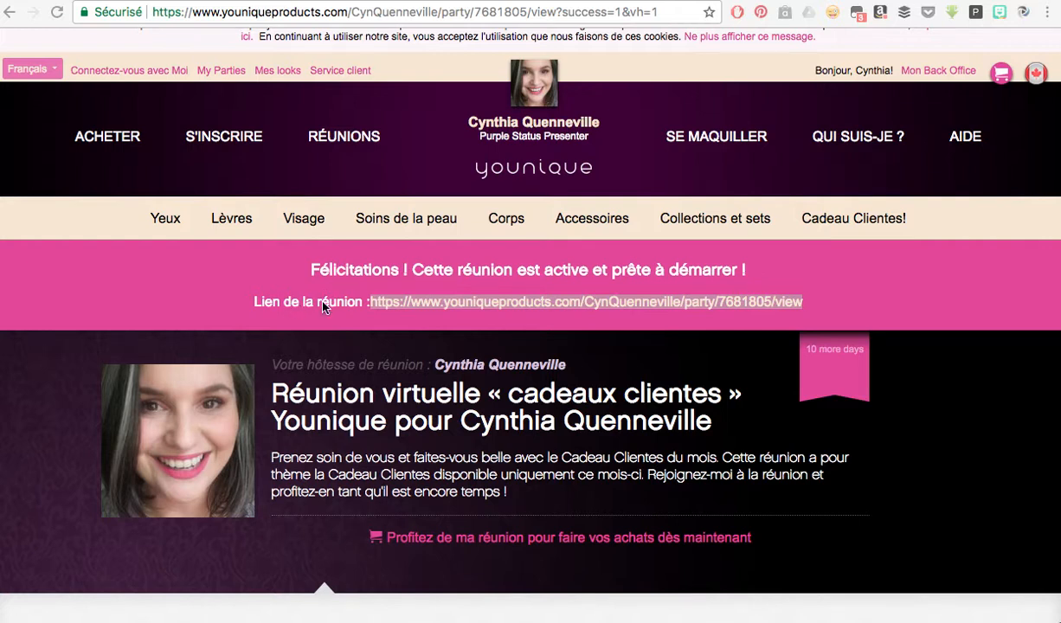
Copy the link address of the newly created Younique party from its context menu.
left_click(391, 318)
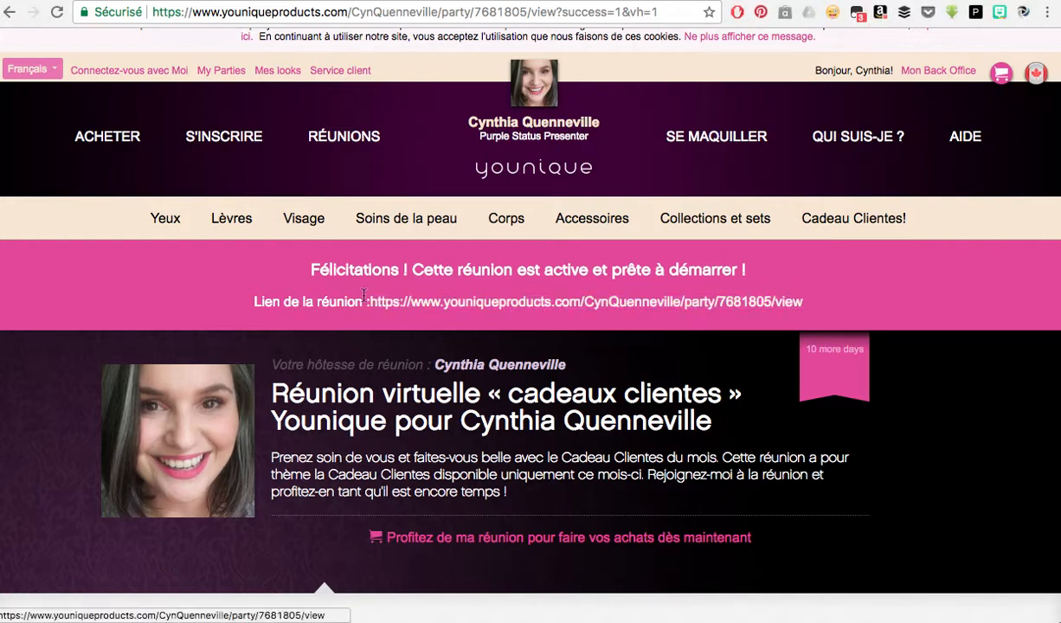
right_click(400, 310)
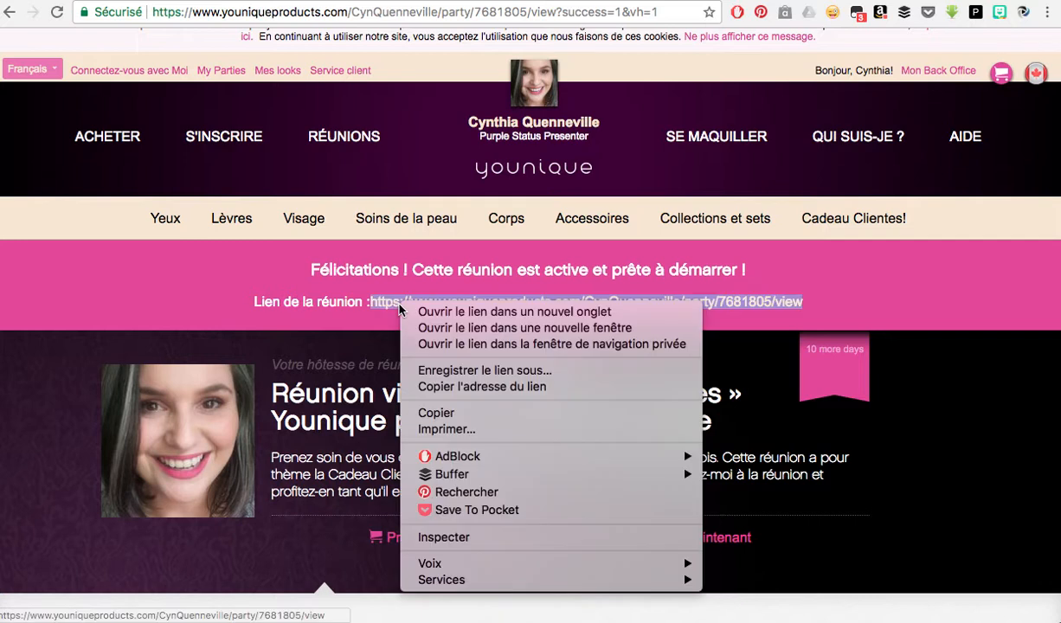
left_click(455, 388)
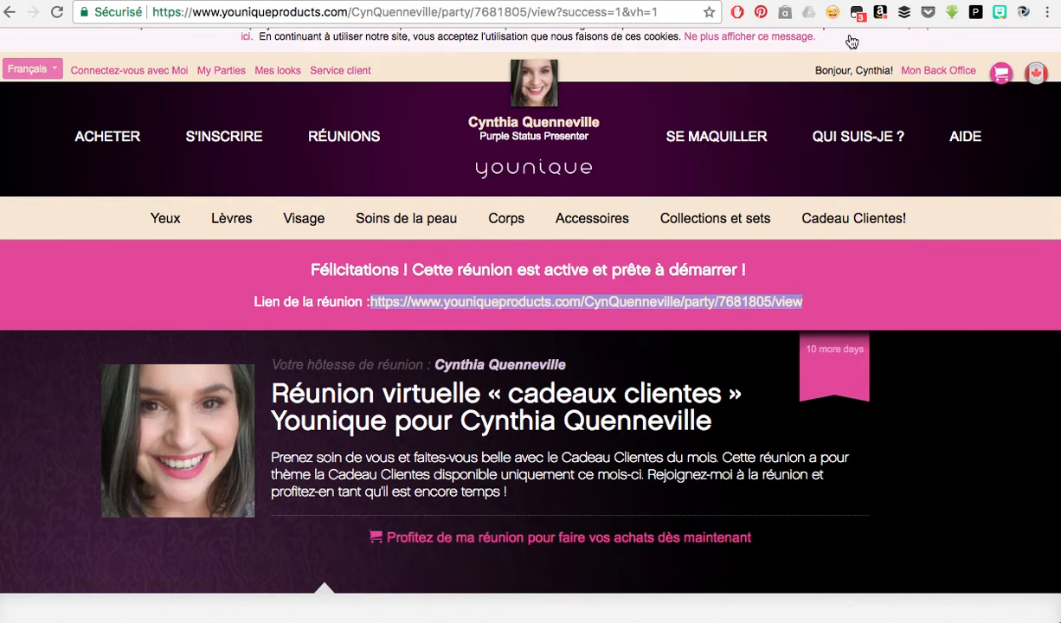
Load the GoDaddy home page (fr.godaddy.com) in place of the Younique party page.
left_click(558, 14)
type("goda")
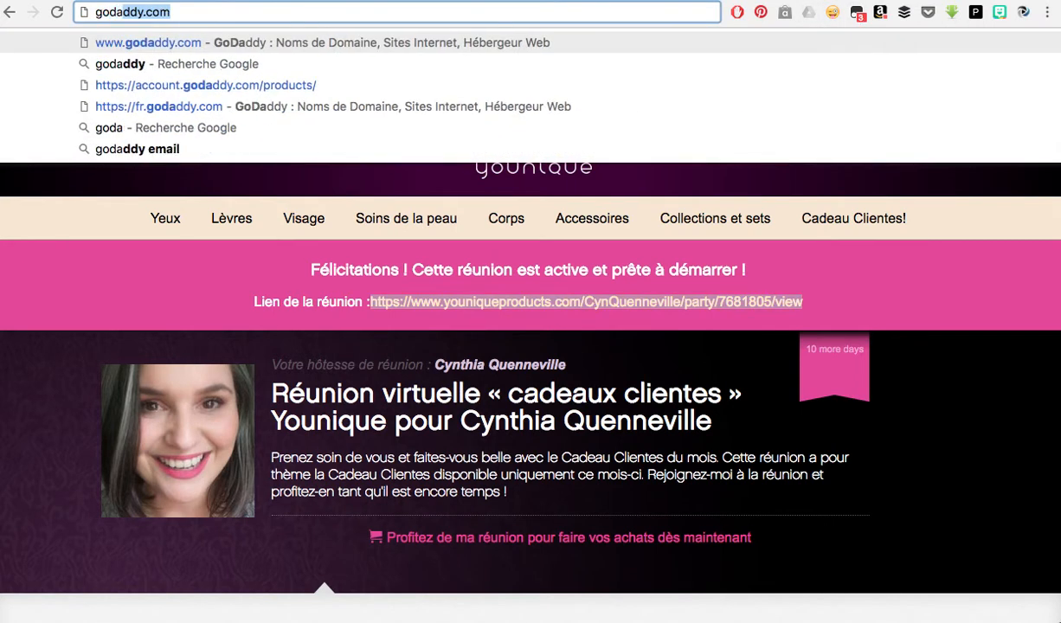
type("d")
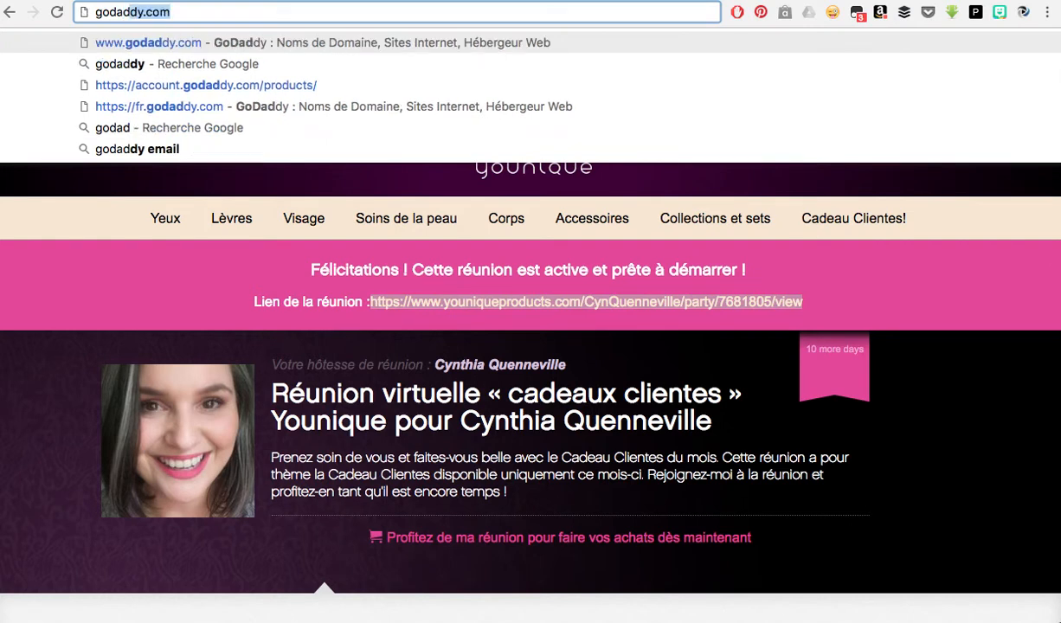
key("Return")
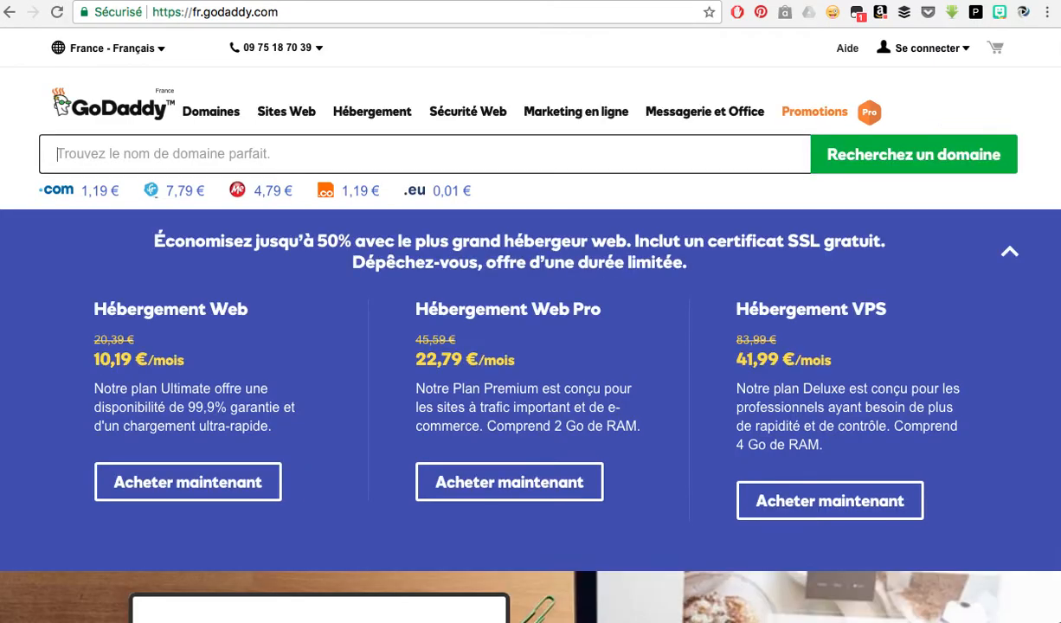
Sign in to GoDaddy and go to the account overview listing its four domains.
left_click(954, 57)
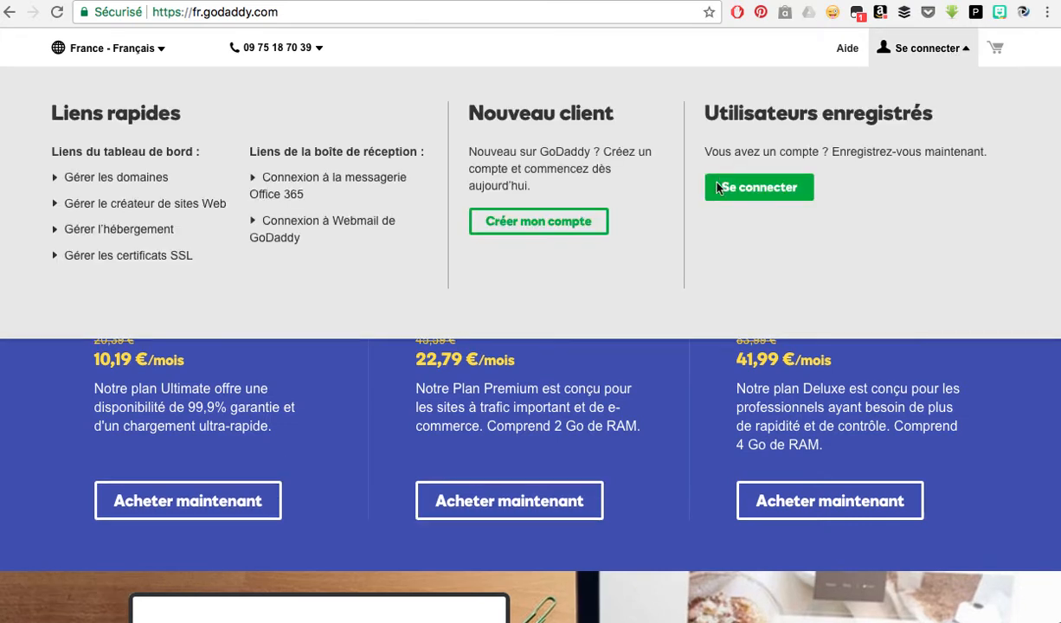
left_click(740, 186)
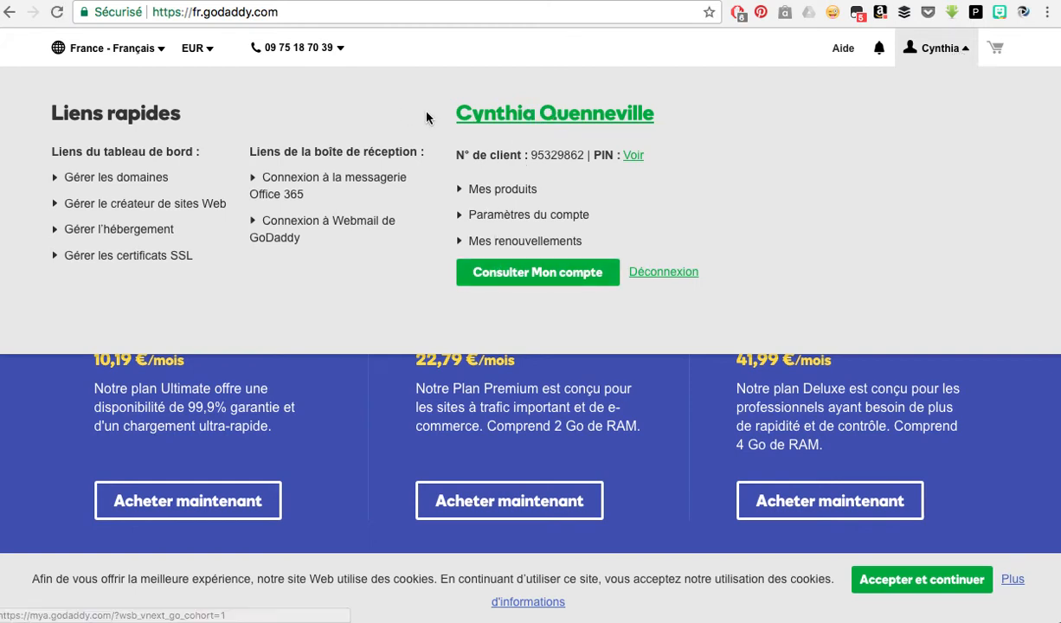
left_click(144, 56)
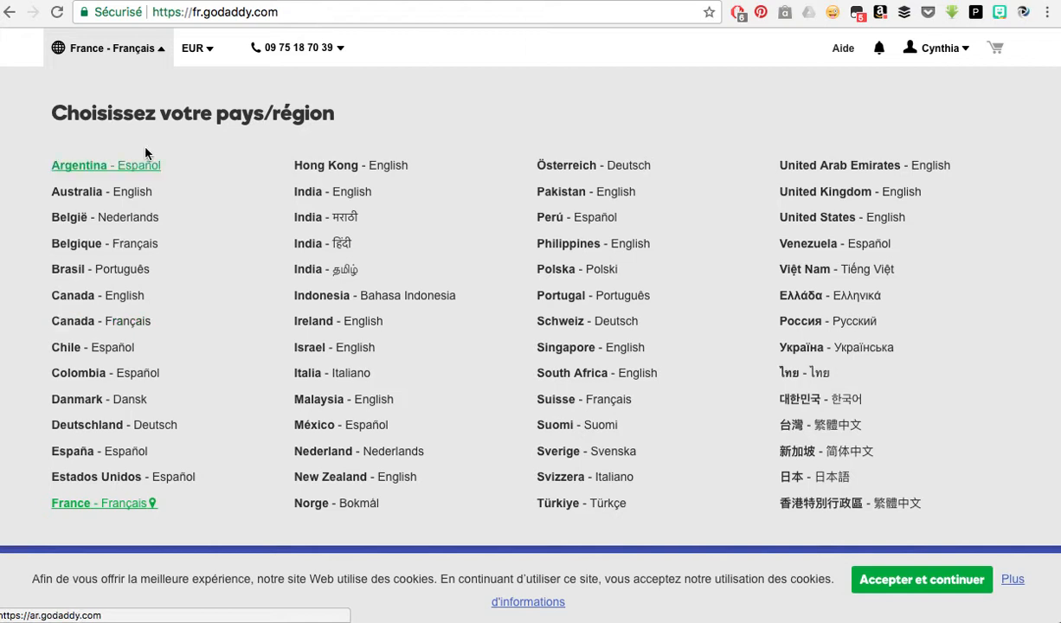
left_click(467, 50)
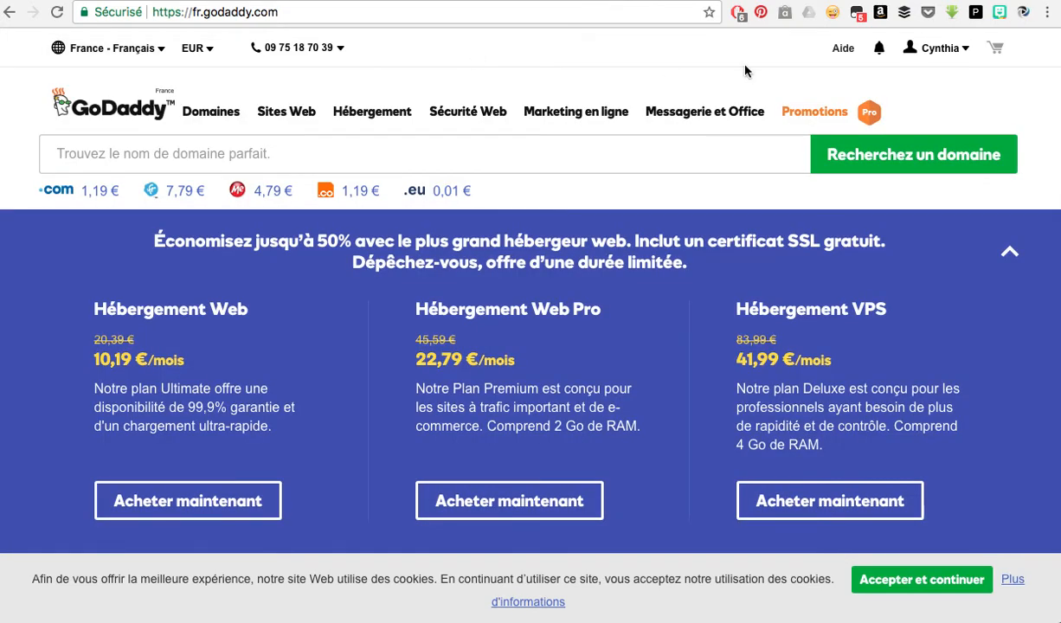
left_click(965, 50)
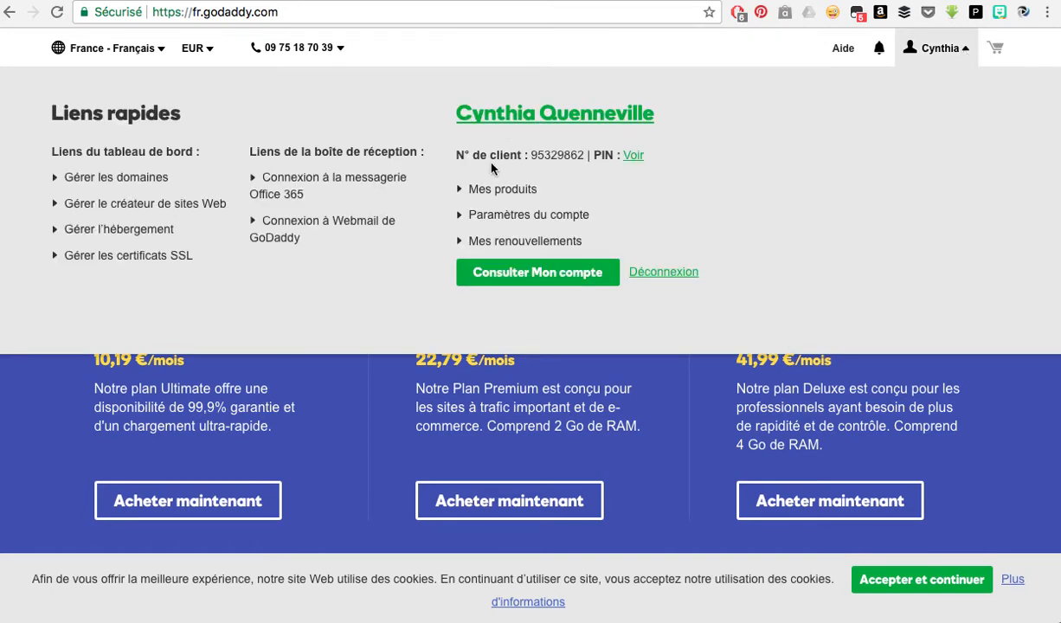
left_click(483, 197)
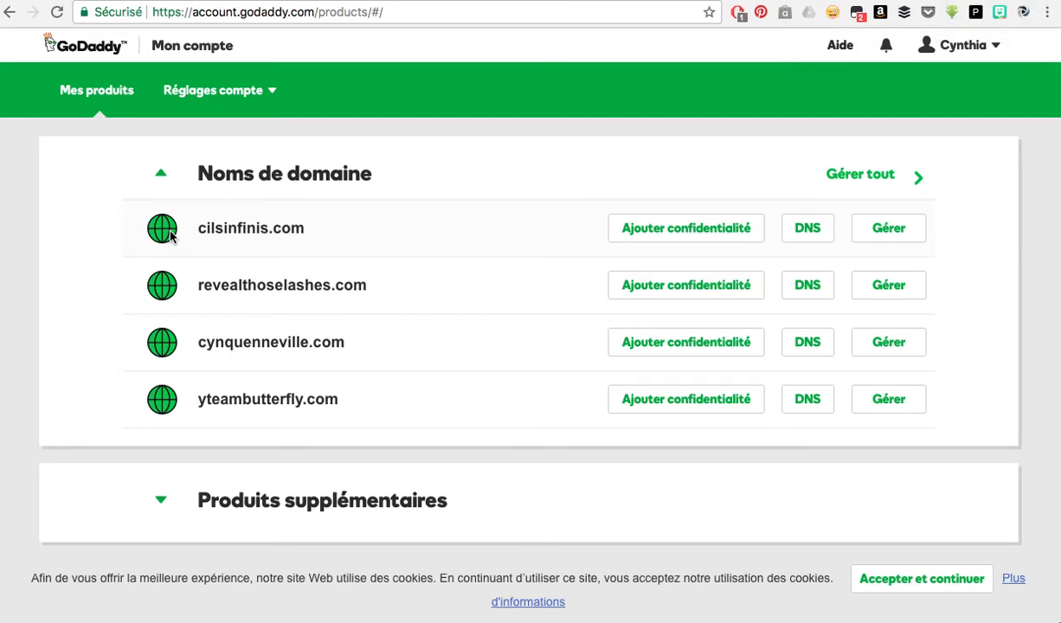
Open the Gérer page for cilsinfinis.com from the domain list.
left_click(890, 245)
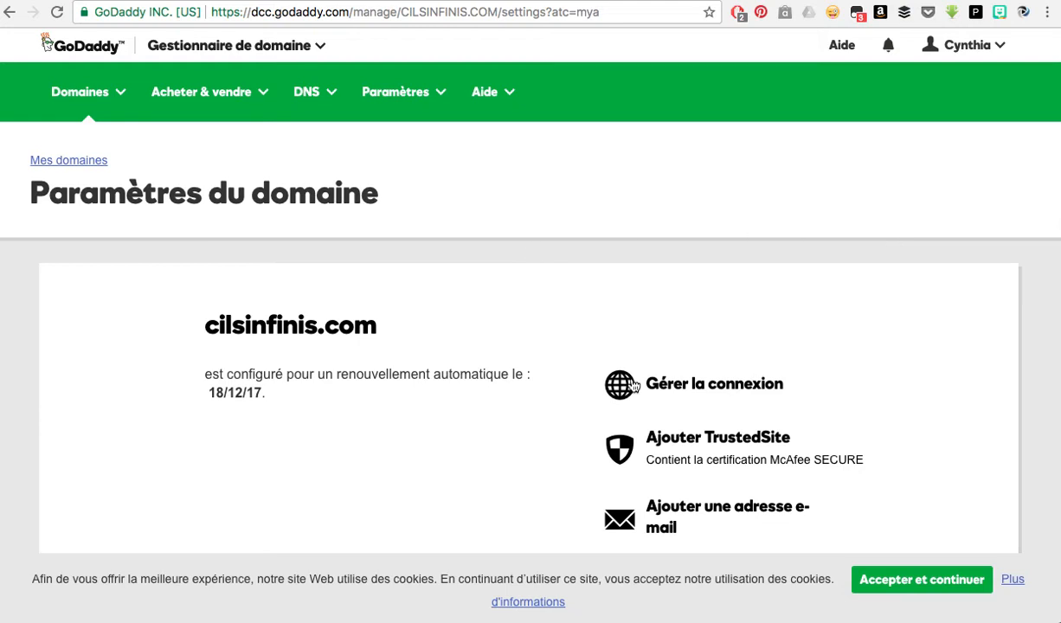
Bring up the Transfert et masquage panel showing cilsinfinis.com's existing 302 forward.
left_click(716, 394)
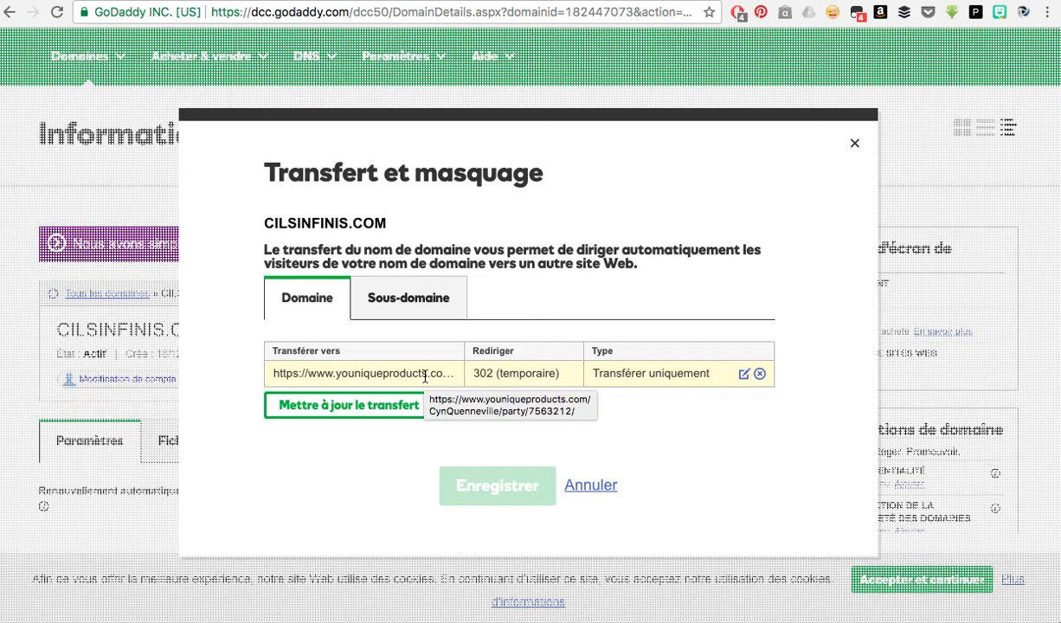
Replace the forwarding address with the pasted Younique party URL, keeping 302 forward-only.
left_click(336, 417)
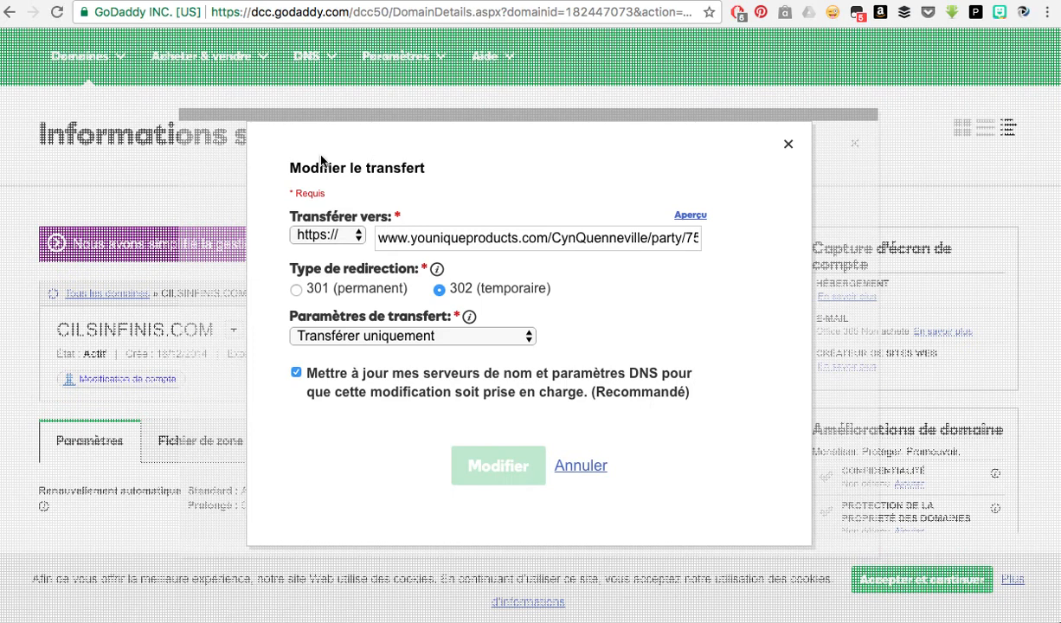
triple_click(433, 241)
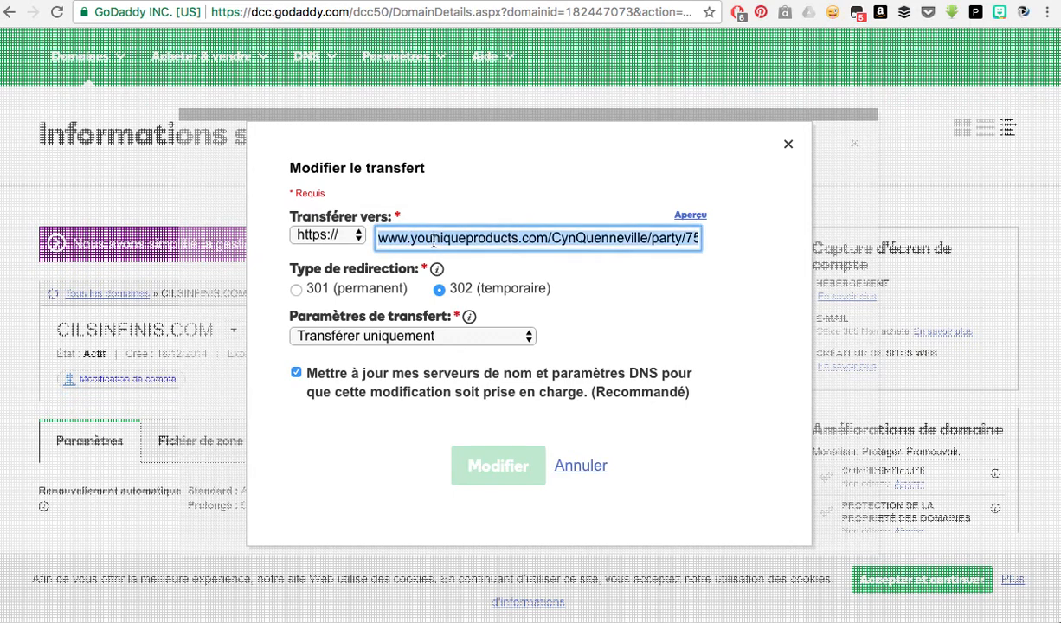
key("BackSpace")
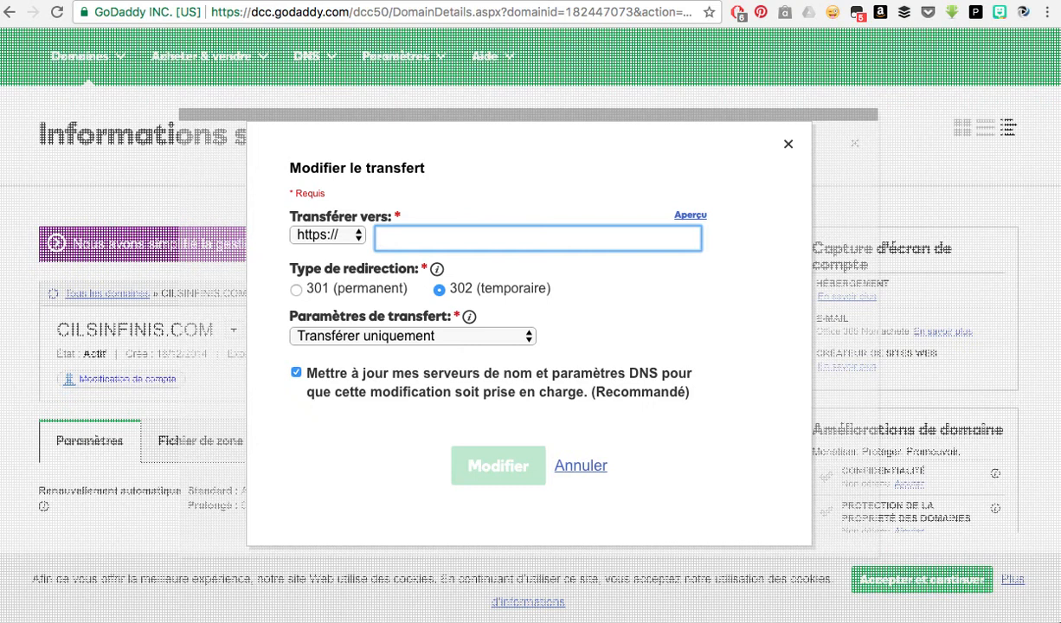
key("super+v")
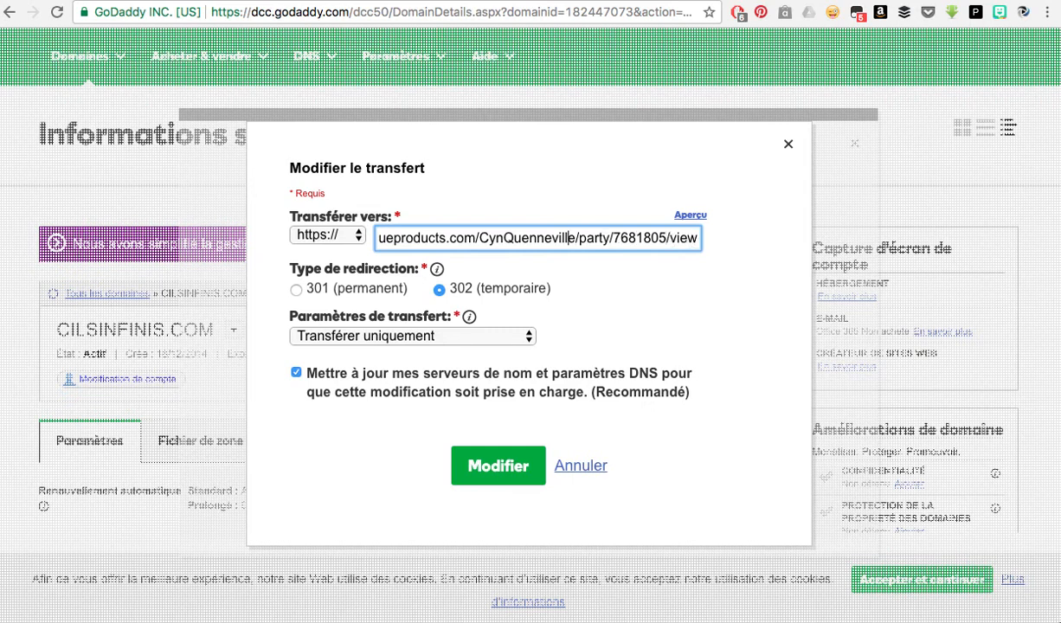
key("Left")
key("Left")
key("Left")
key("Left")
key("Left")
key("Left")
key("Left")
key("Left")
key("Left")
key("Left")
key("Left")
key("Left")
key("Left")
key("Left")
key("Left")
key("Left")
key("Left")
key("Left")
key("Left")
key("Left")
key("Left")
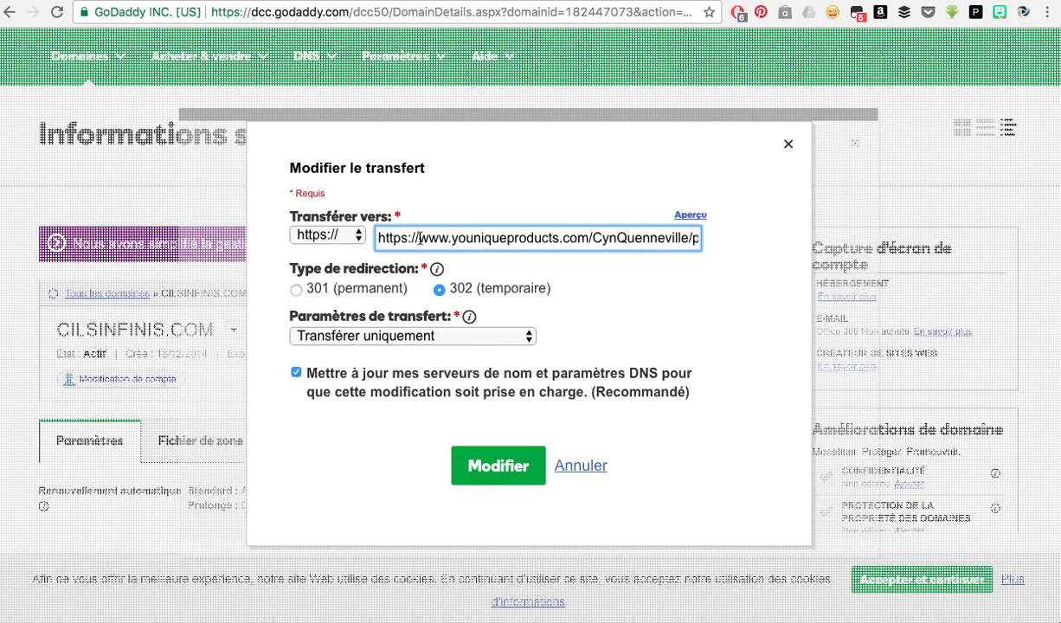
key("BackSpace")
key("BackSpace")
key("BackSpace")
key("BackSpace")
key("BackSpace")
key("BackSpace")
key("BackSpace")
key("BackSpace")
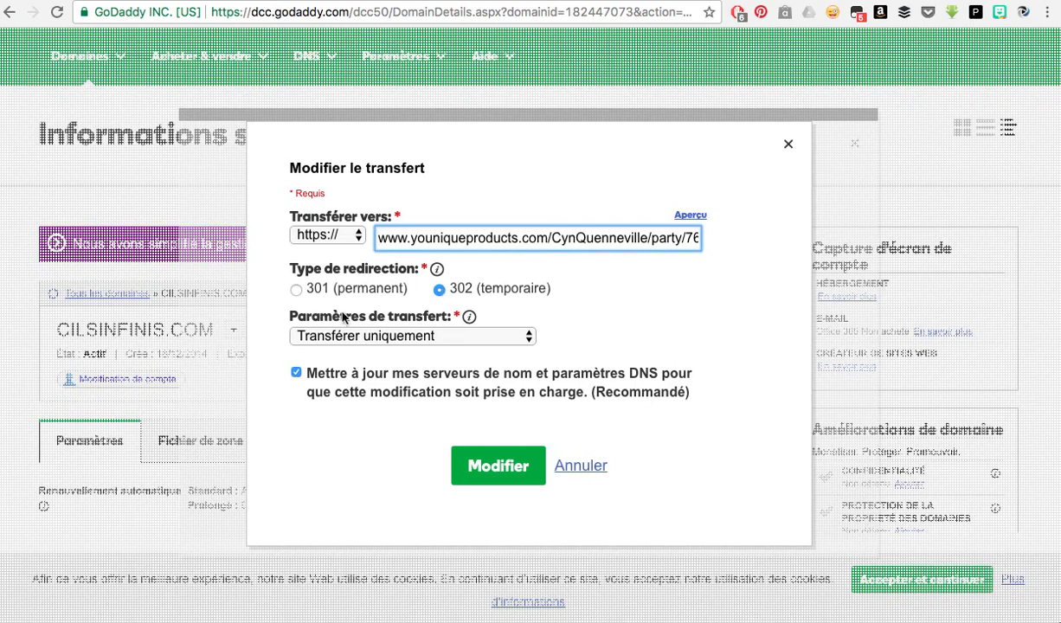
left_click(500, 337)
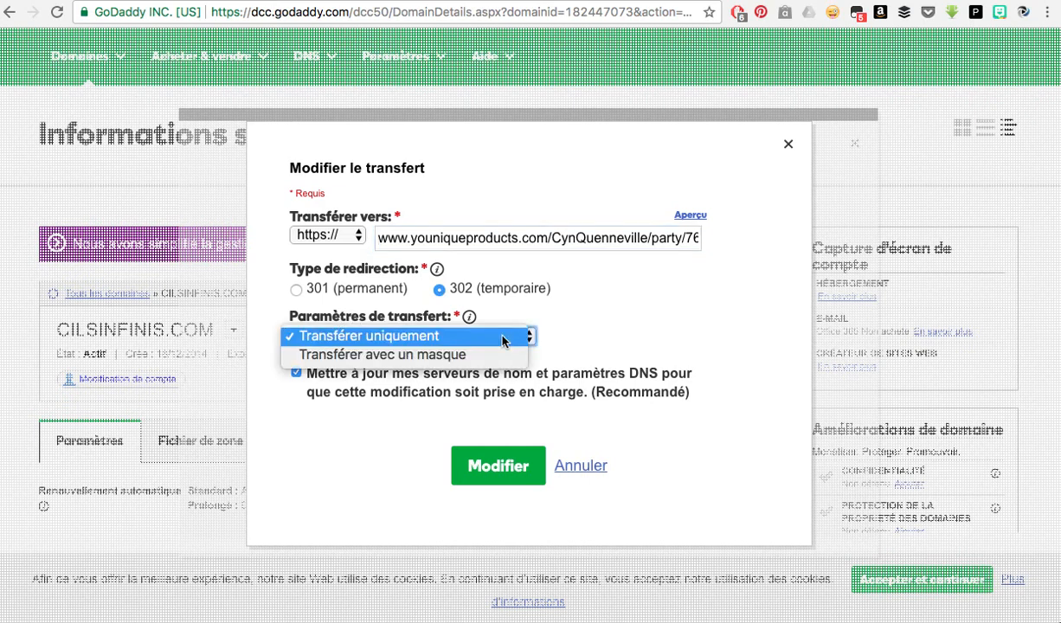
left_click(517, 303)
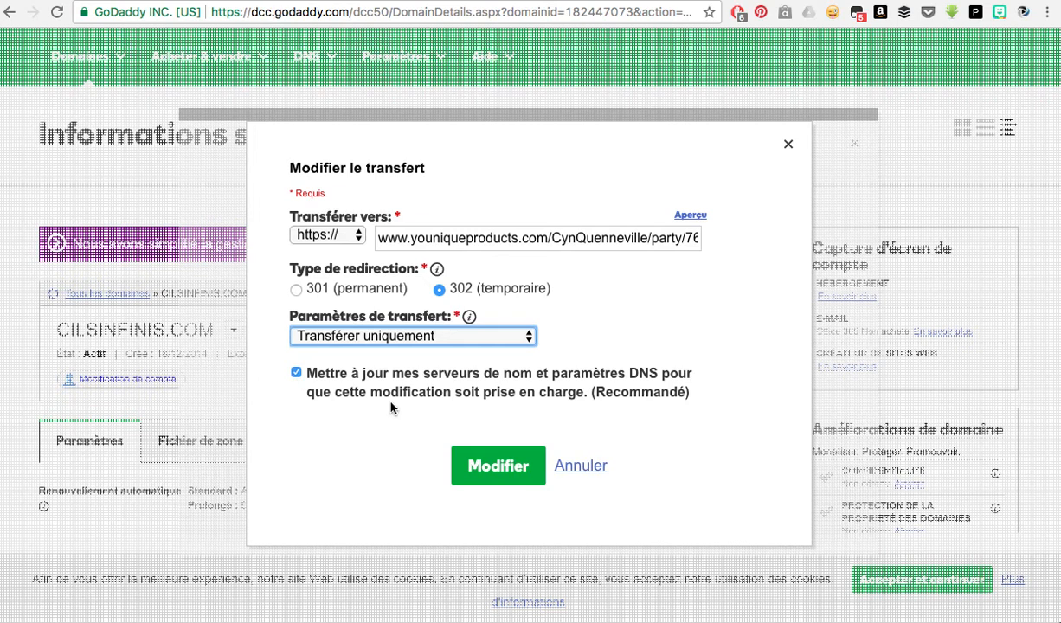
Apply and save the new forwarding destination for cilsinfinis.com.
left_click(513, 476)
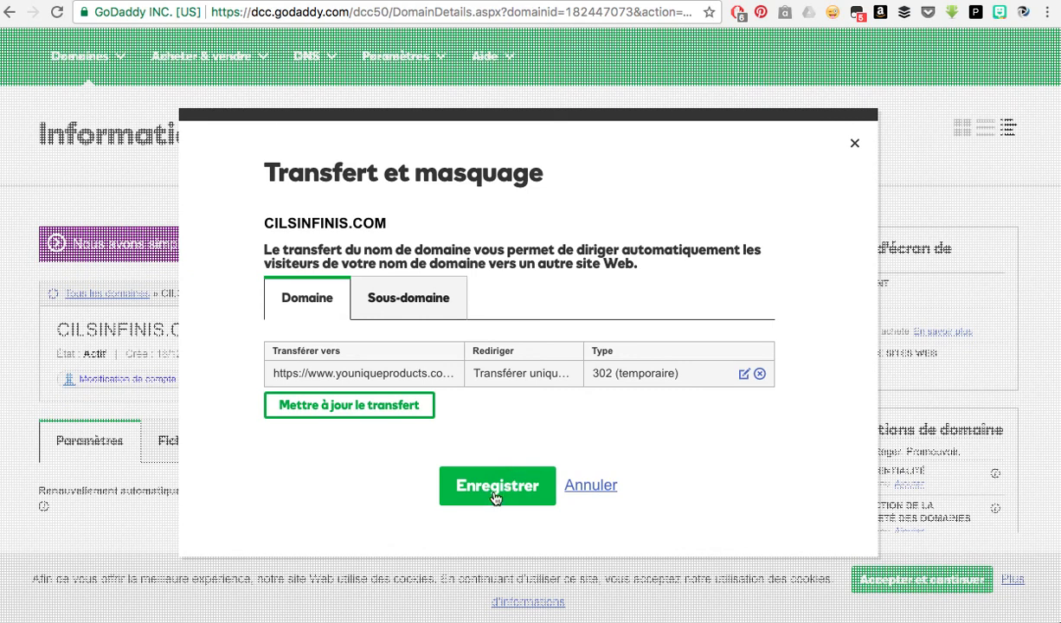
left_click(496, 492)
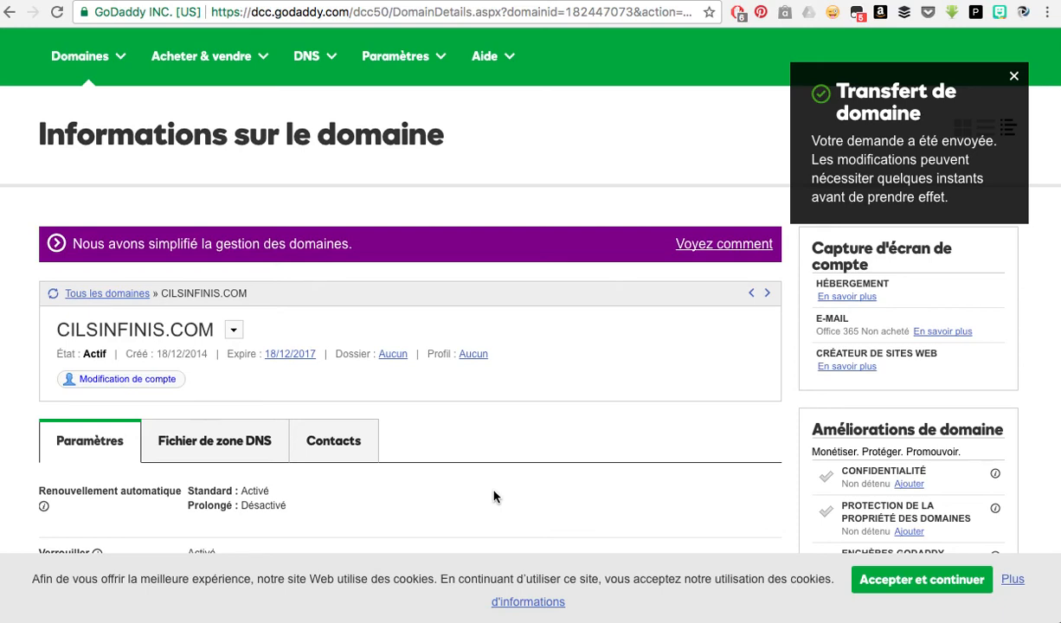
left_click(565, 18)
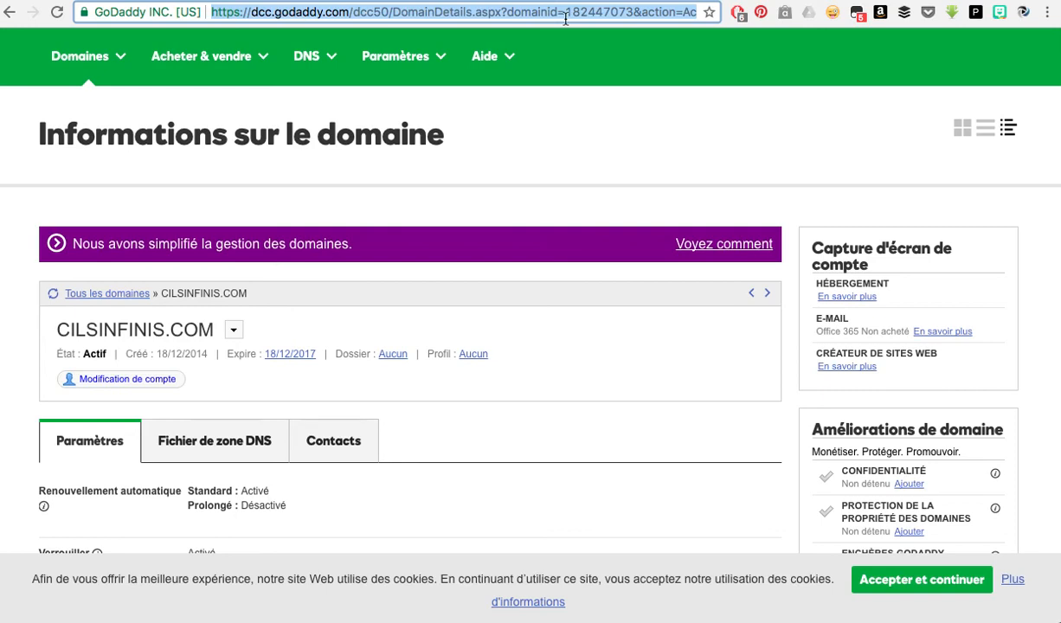
type("www.c")
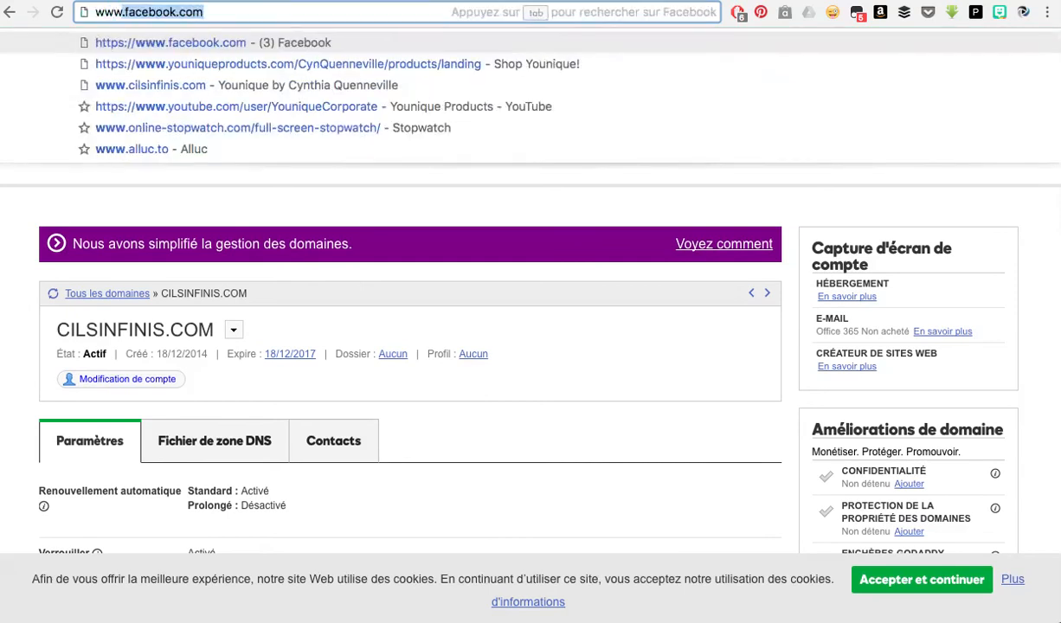
type("ilsin")
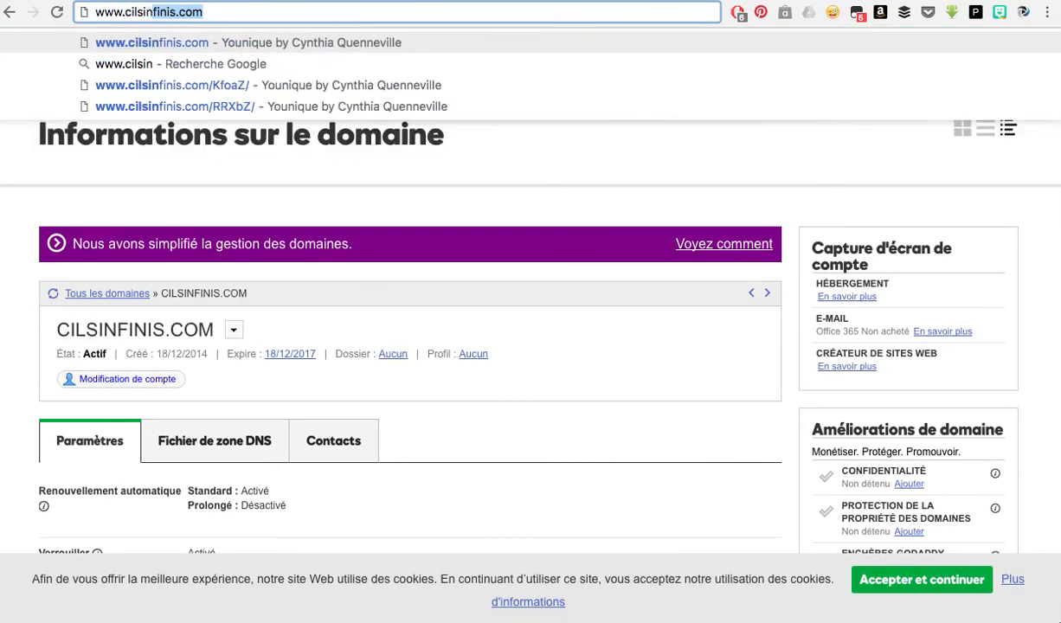
key("Return")
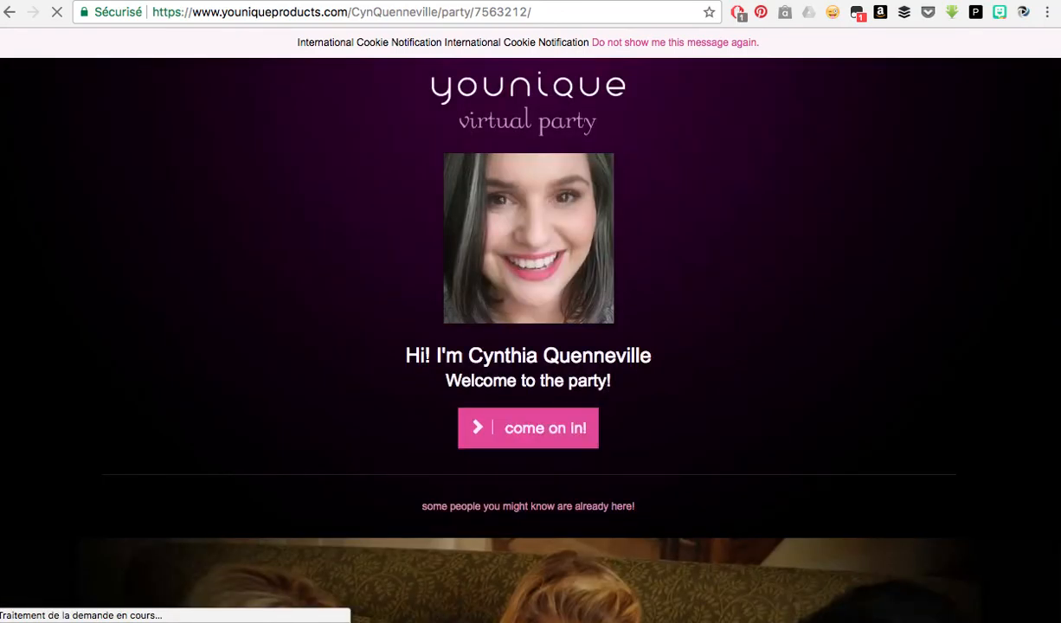
left_click(522, 438)
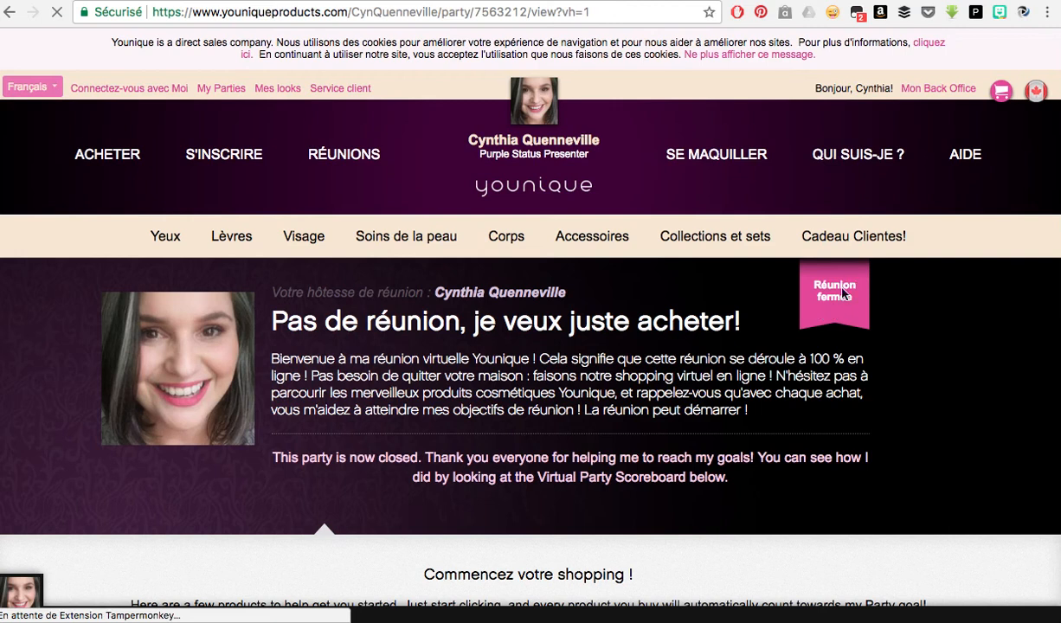
mouse_move(832, 291)
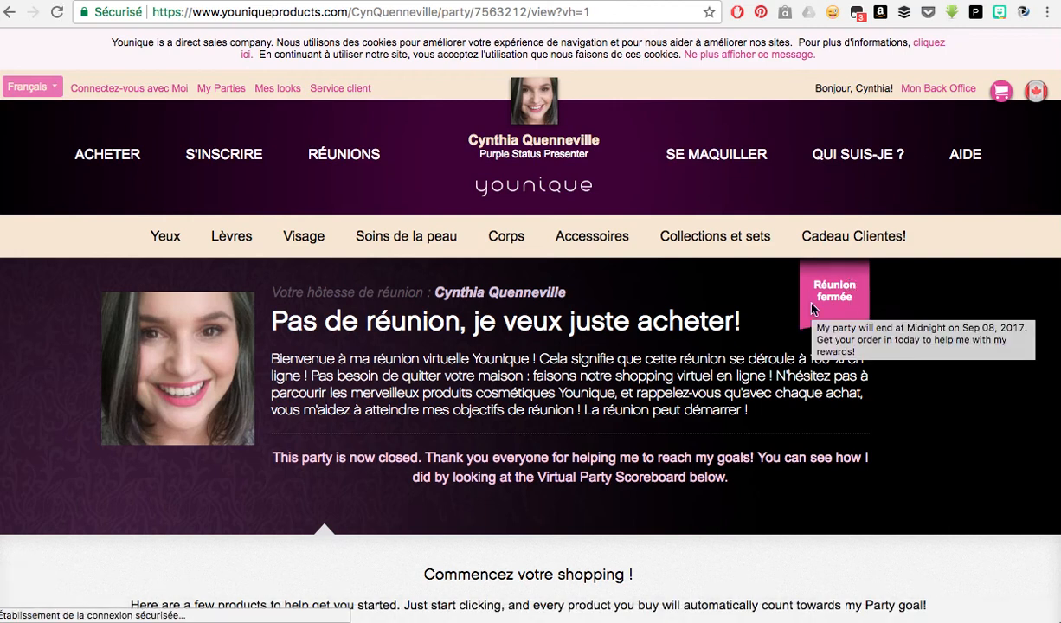
Reload cilsinfinis.com and confirm it redirects to the Younique party welcome page.
left_click(519, 12)
type("cilla")
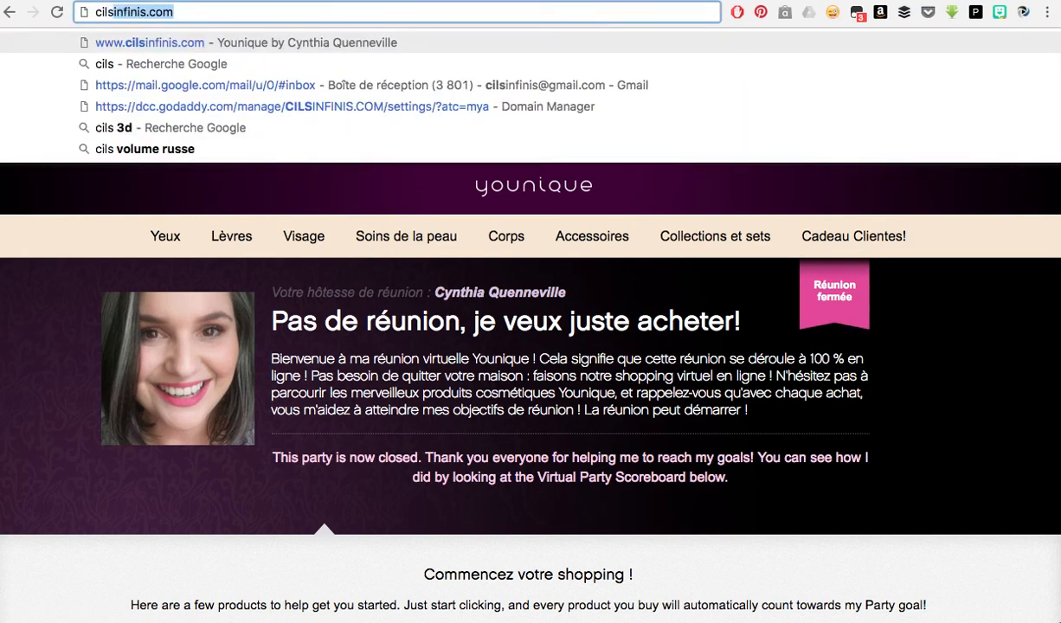
key("Return")
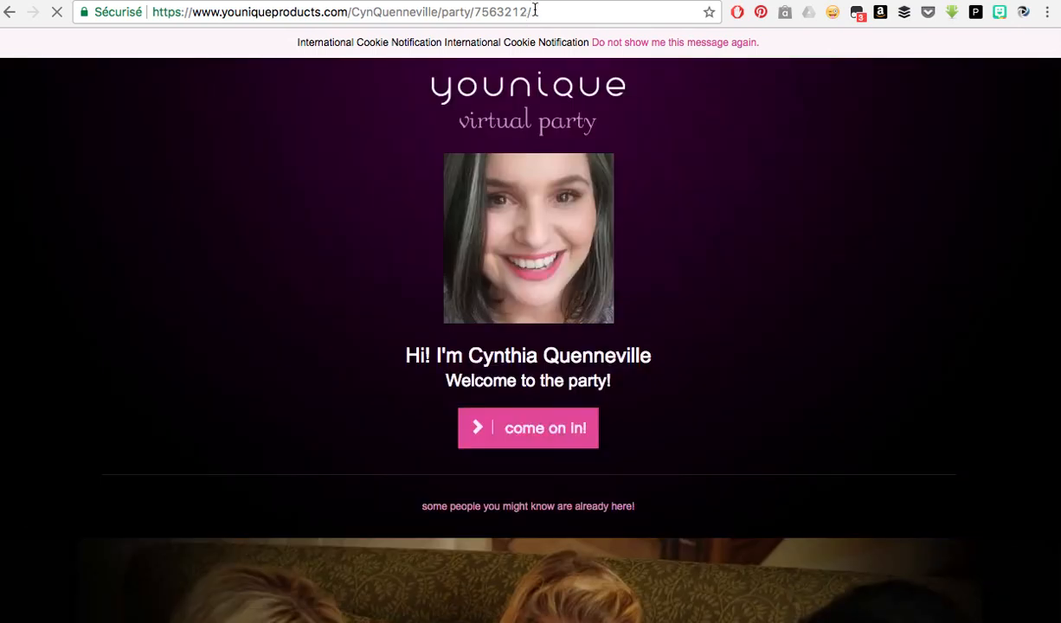
left_click(535, 11)
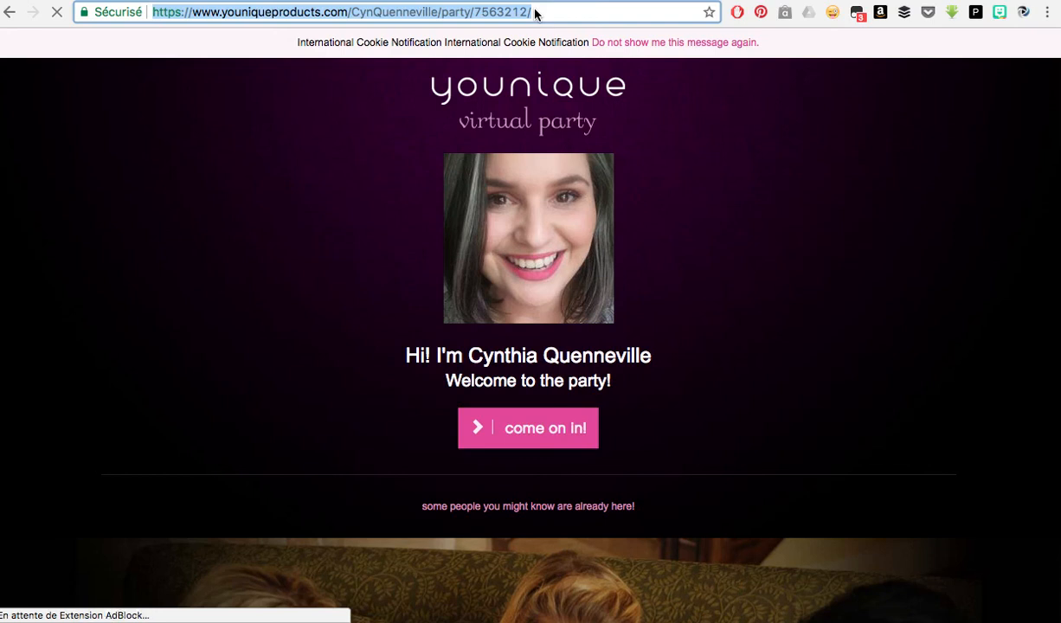
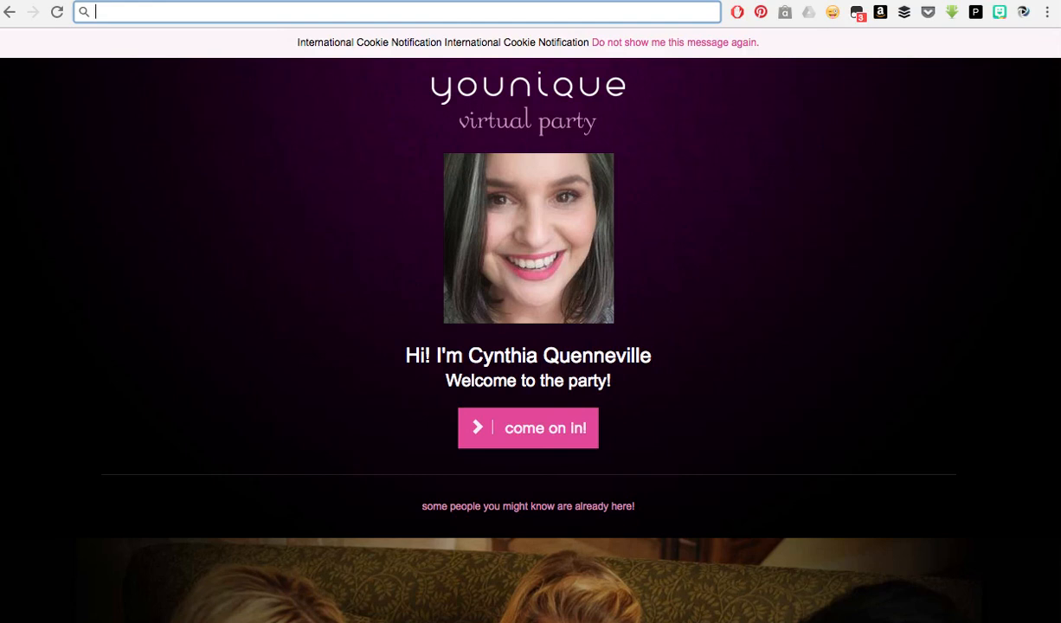
type("www.cilsinfinis.com")
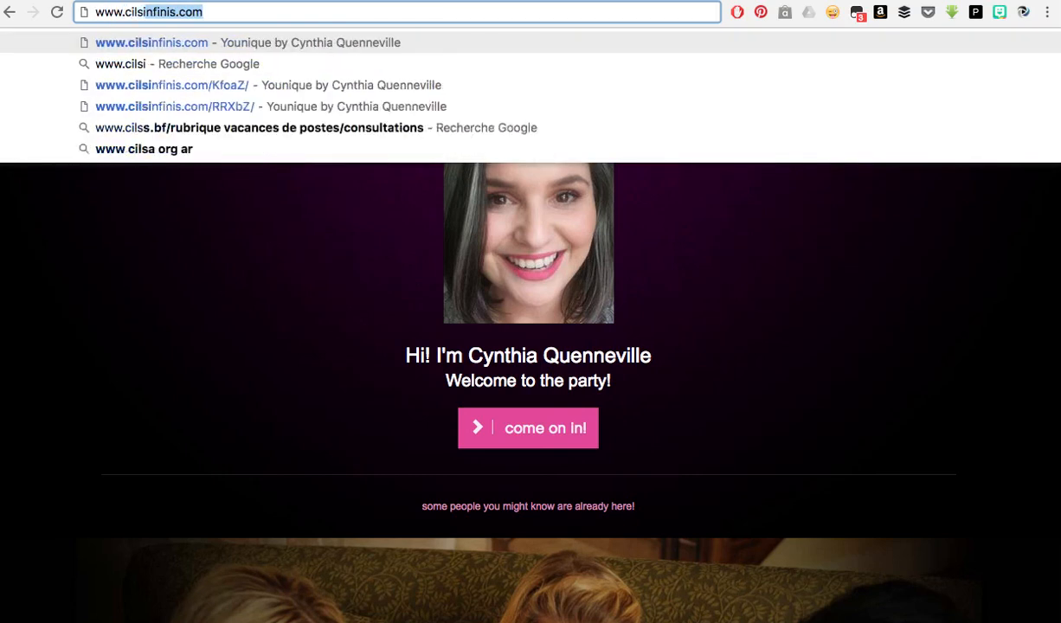
key("Return")
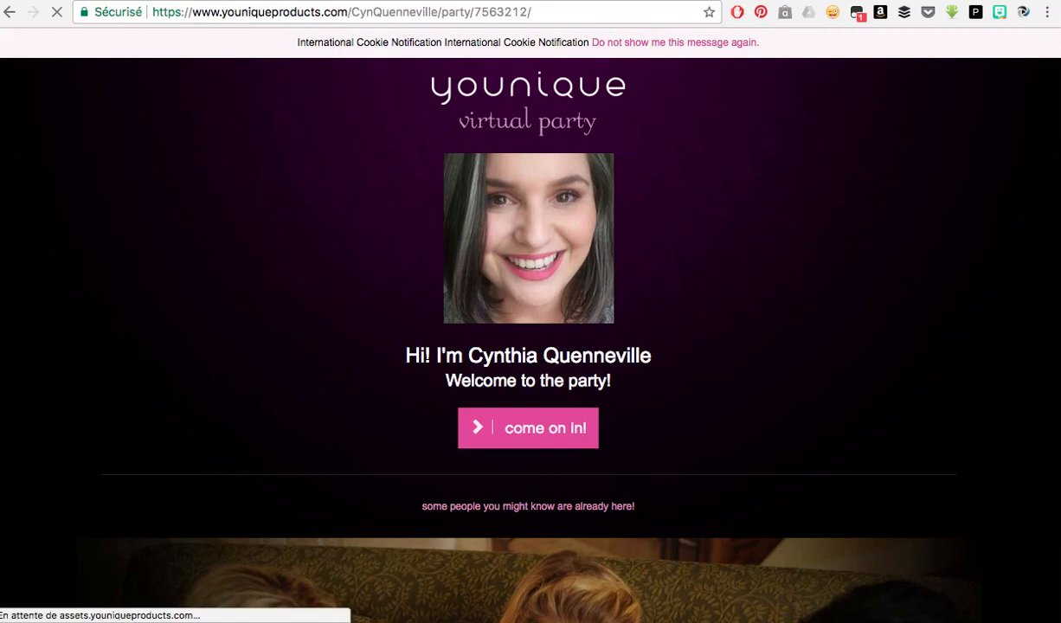